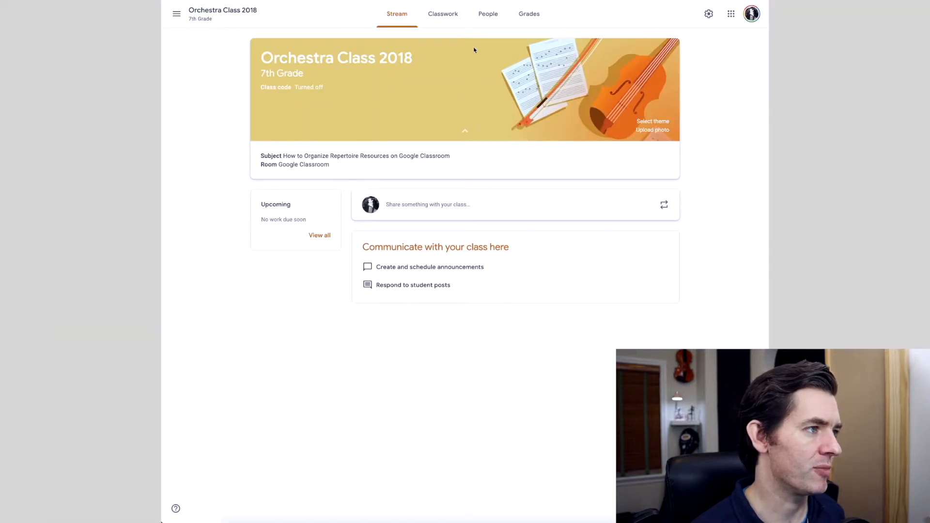
# Open the Gauntlet - Doug Spata material under the October Concert topic and examine its attached videos
pyautogui.click(448, 14)
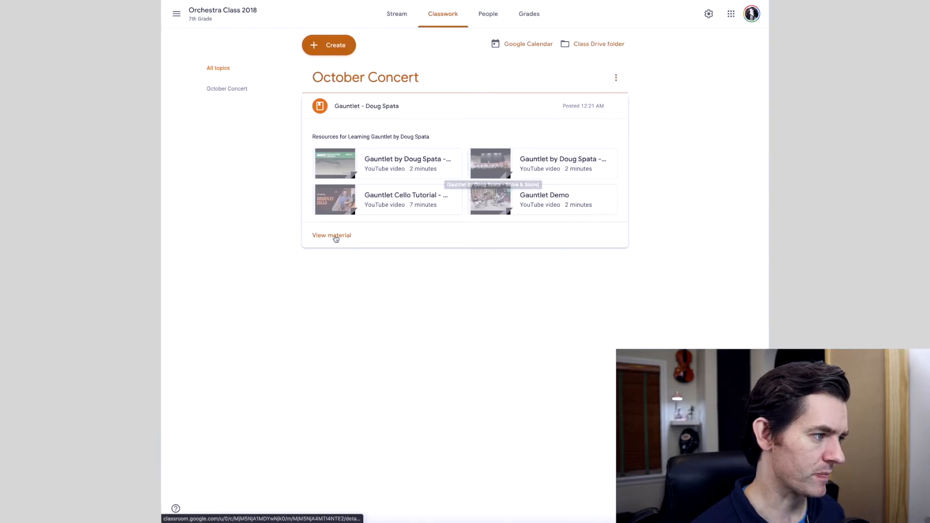
pyautogui.click(225, 310)
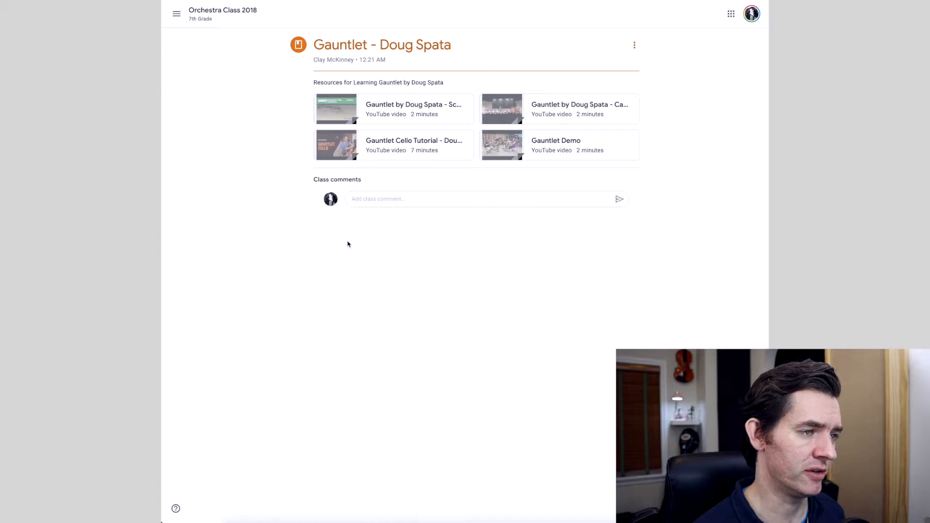
pyautogui.hscroll(-5, 290, 46)
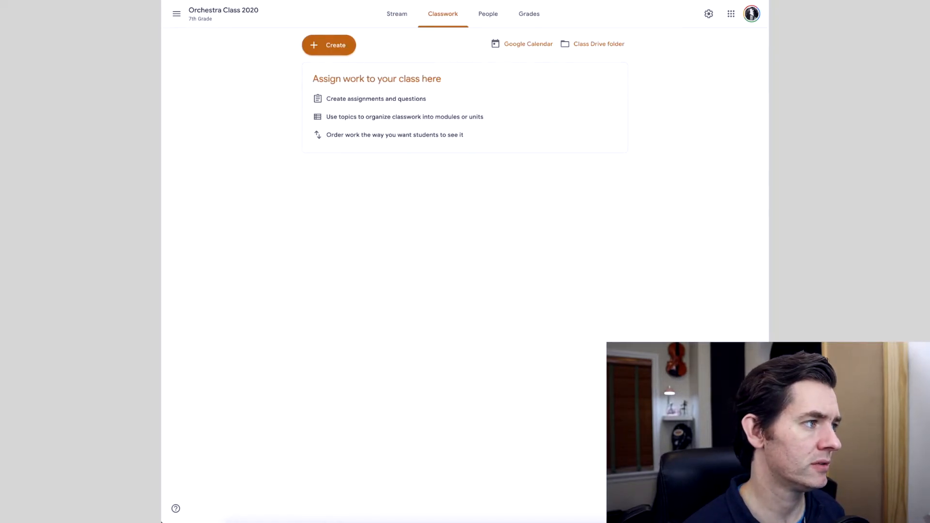
# Reuse the Gauntlet - Doug Spata post from Orchestra Class 2018 as a new material in Orchestra Class 2020
pyautogui.click(325, 43)
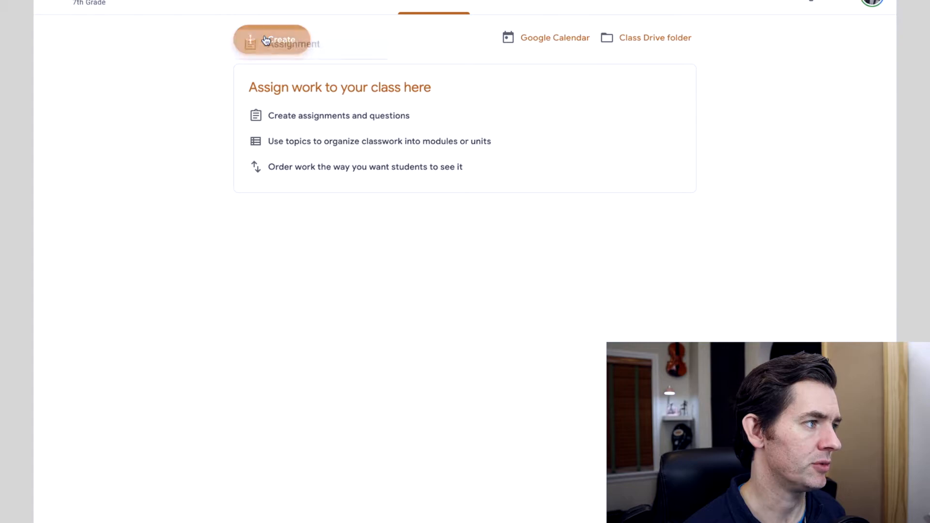
pyautogui.click(294, 197)
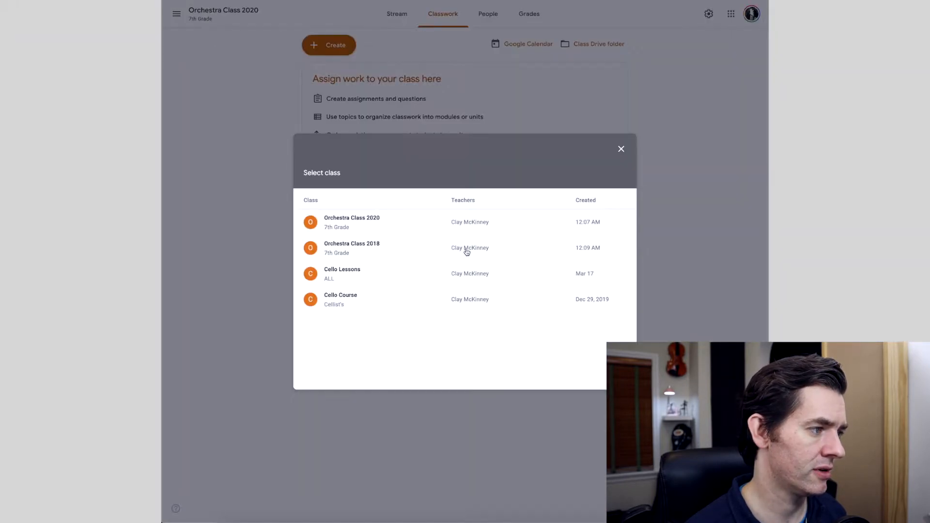
pyautogui.click(466, 216)
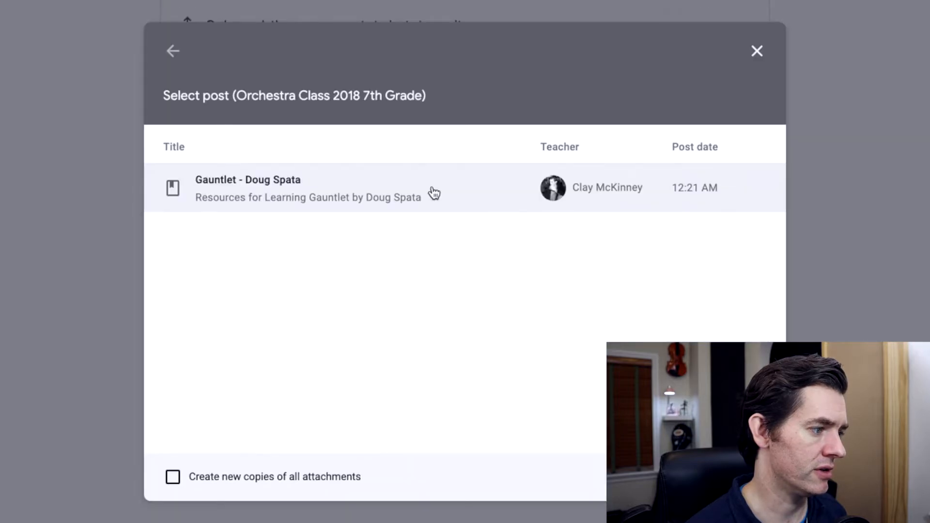
pyautogui.click(448, 225)
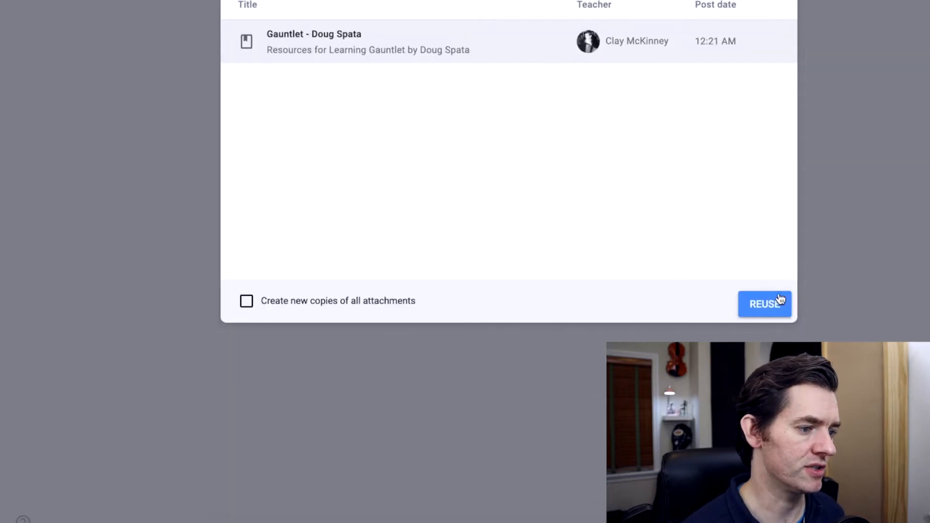
pyautogui.click(621, 378)
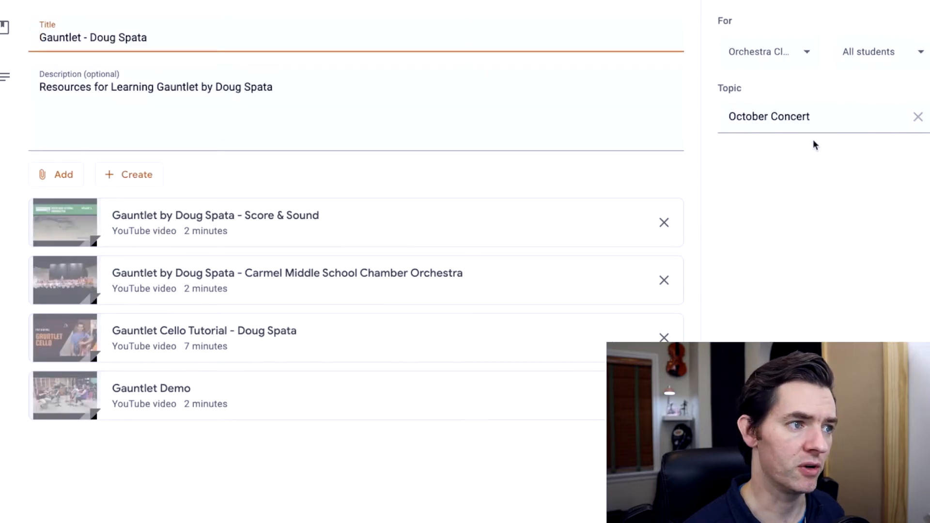
# Replace the material's topic with "Virtual Ensembles Repertoire Resources" and post it to the class
pyautogui.click(822, 121)
pyautogui.moveTo(841, 116); pyautogui.dragTo(625, 114)
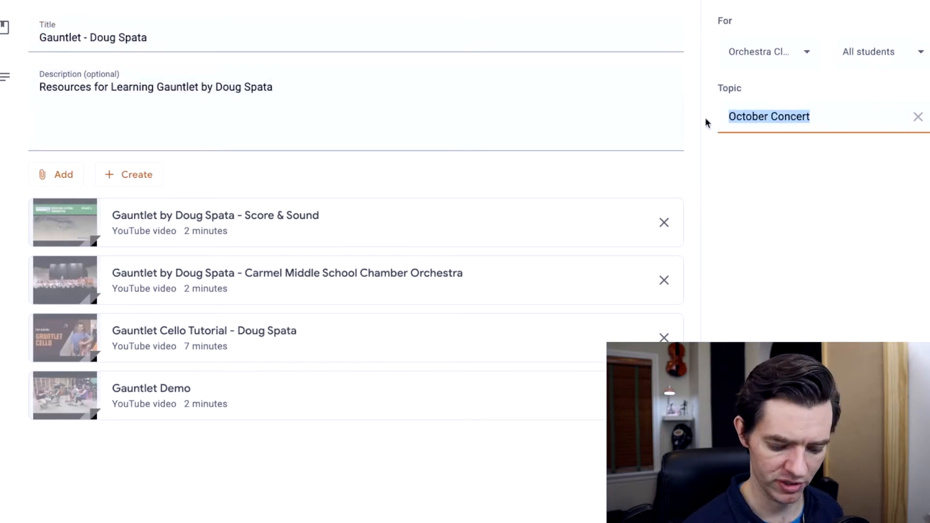
pyautogui.write('V')
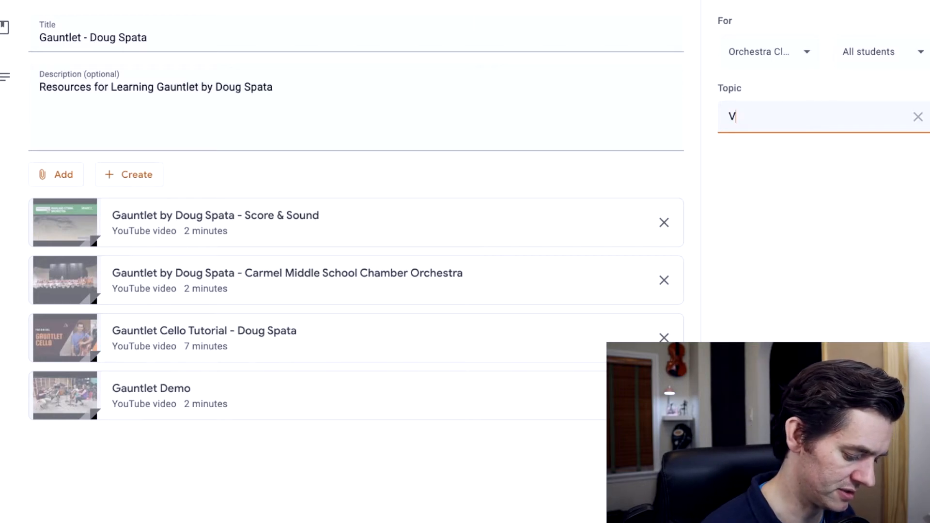
pyautogui.write('irtual Ensembles')
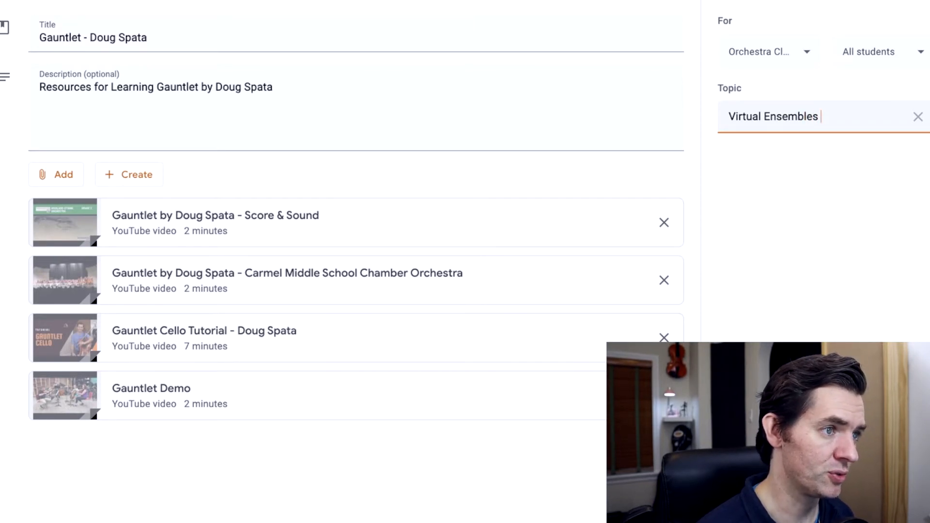
pyautogui.write(' Repertoire Resources')
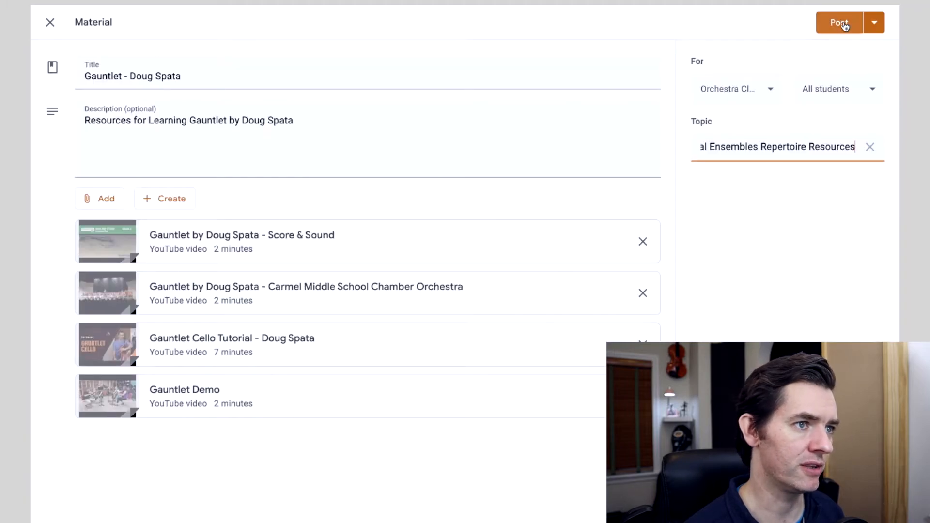
pyautogui.click(843, 24)
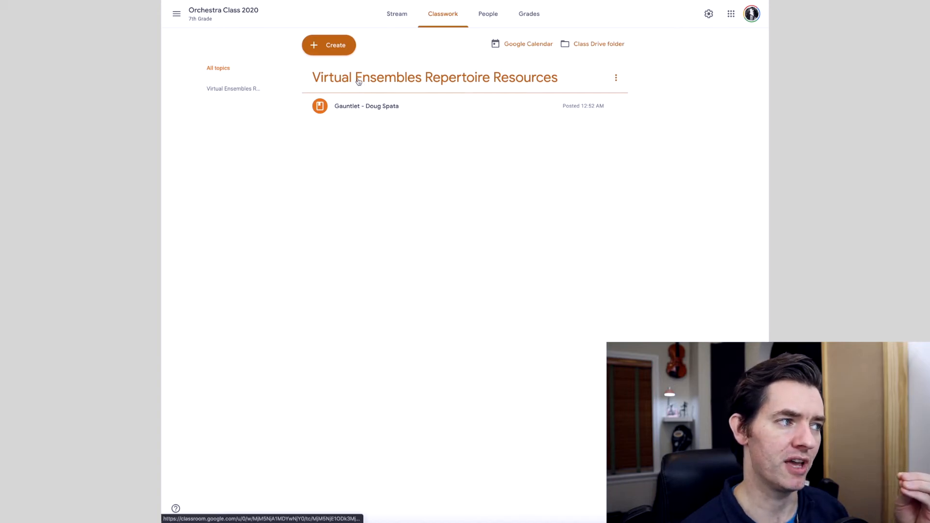
# Open the posted Gauntlet - Doug Spata material for editing
pyautogui.click(357, 115)
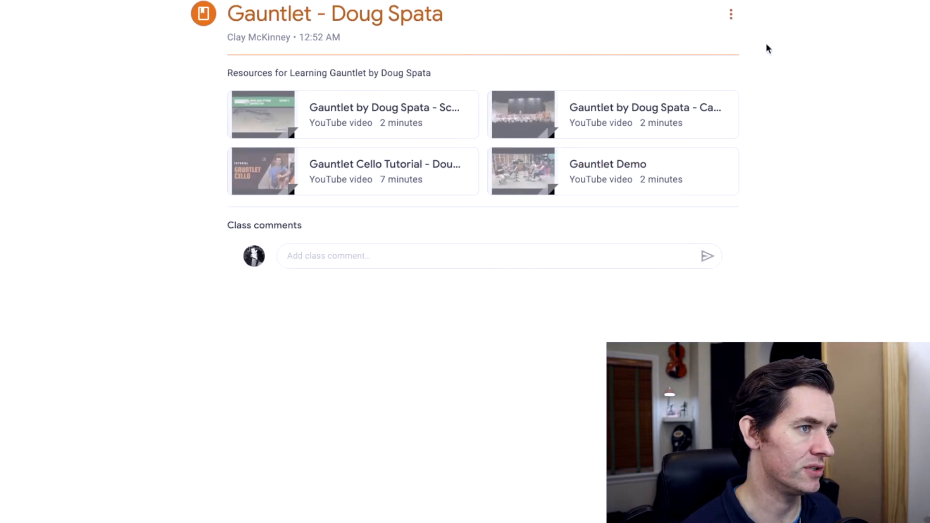
pyautogui.click(729, 18)
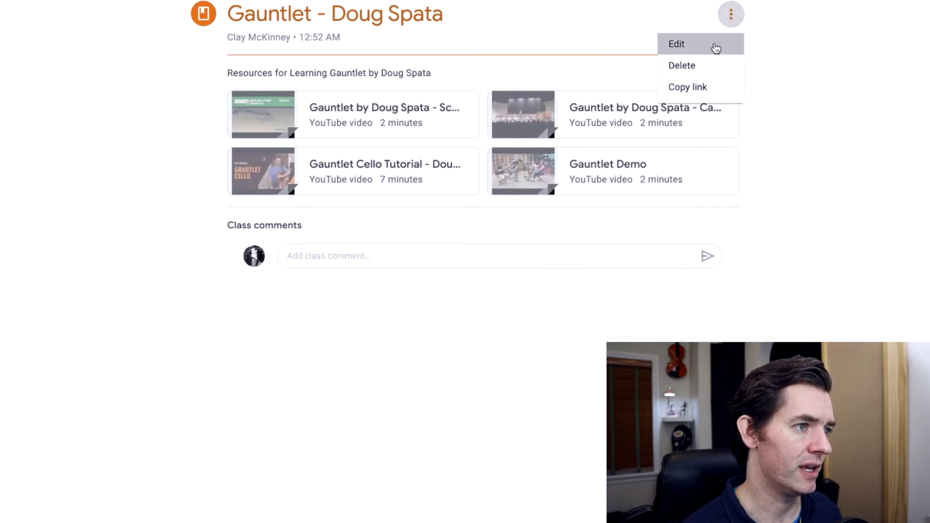
pyautogui.click(714, 47)
# Start adding a YouTube video to the material and look through the results of a search for "Gauntlet"
pyautogui.click(39, 161)
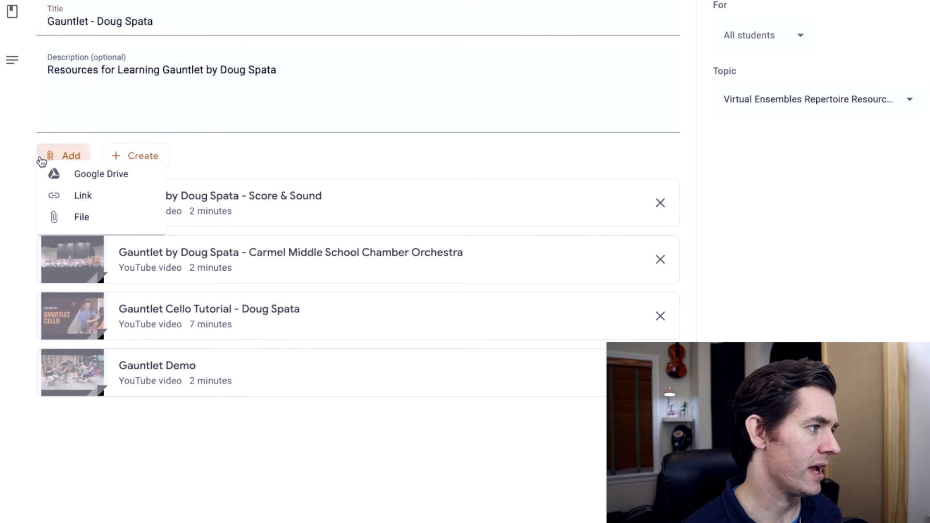
pyautogui.click(125, 257)
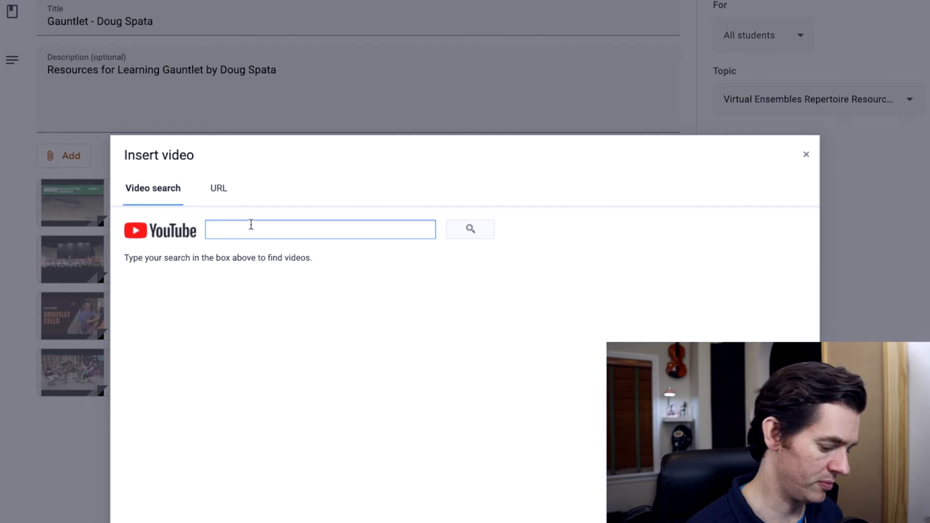
pyautogui.write('Gauntlet')
pyautogui.press('Return')
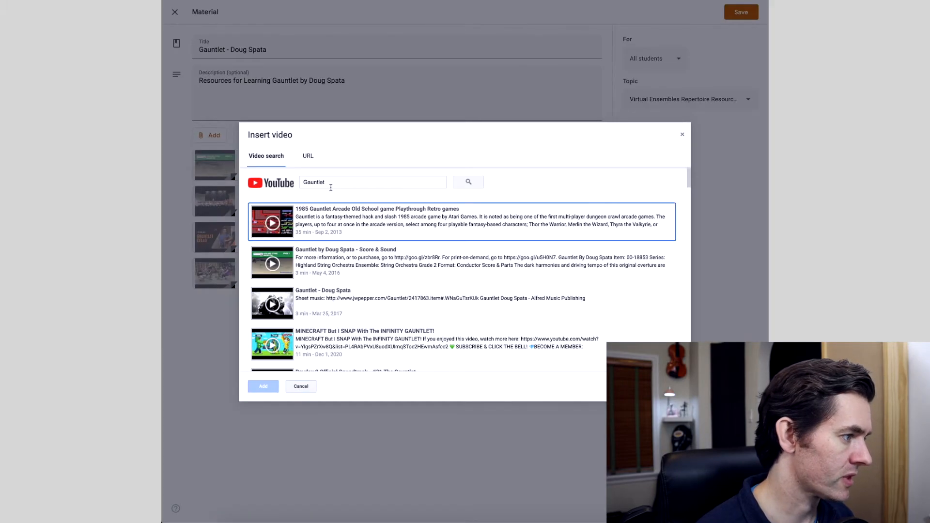
pyautogui.scroll(-5, 379, 257)
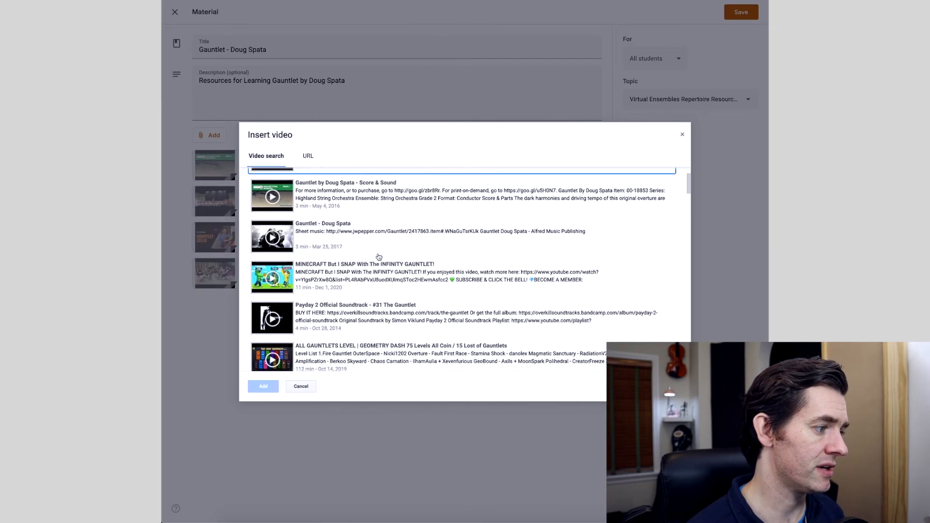
pyautogui.scroll(-6, 379, 256)
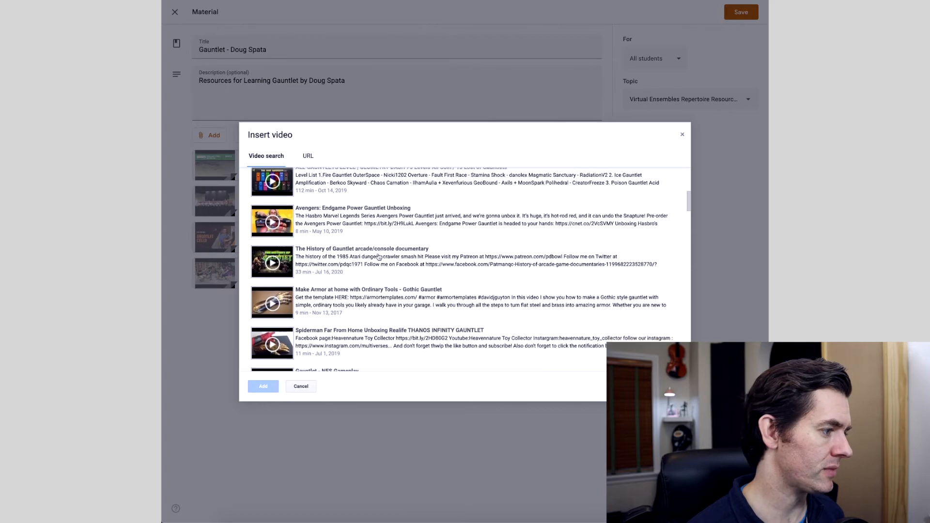
pyautogui.scroll(-10, 379, 257)
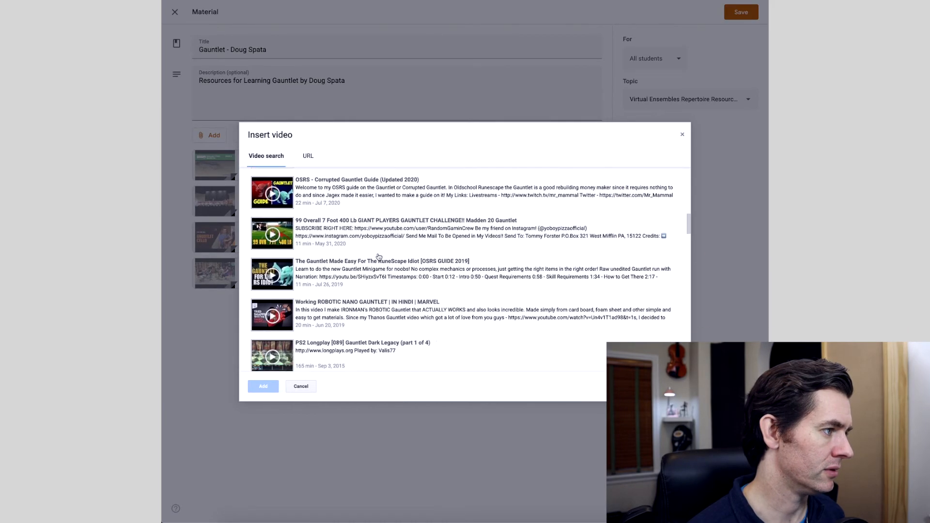
pyautogui.scroll(20, 327, 177)
# Refine the video search to "Gauntlet Doug Spata" and attach the video titled "Gauntlet" dated Jun 20, 2018
pyautogui.click(340, 181)
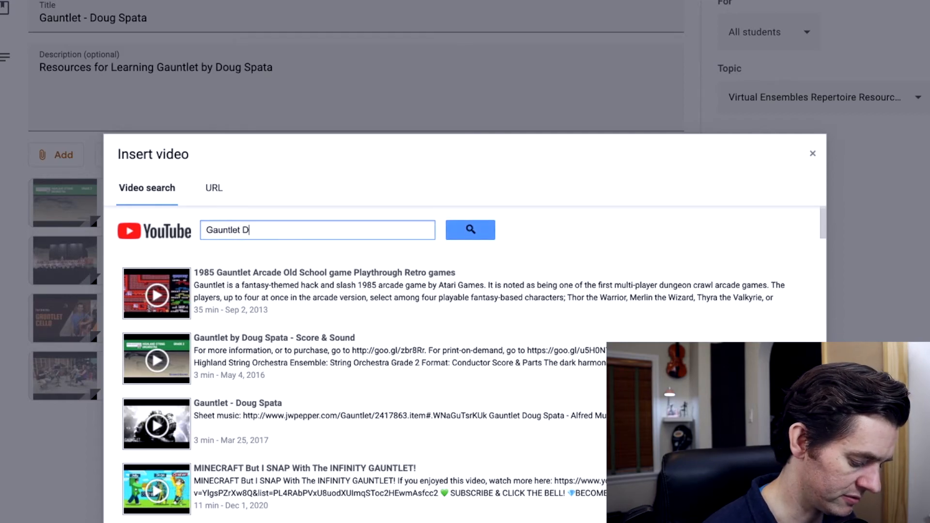
pyautogui.write('Doug Spata')
pyautogui.press('Return')
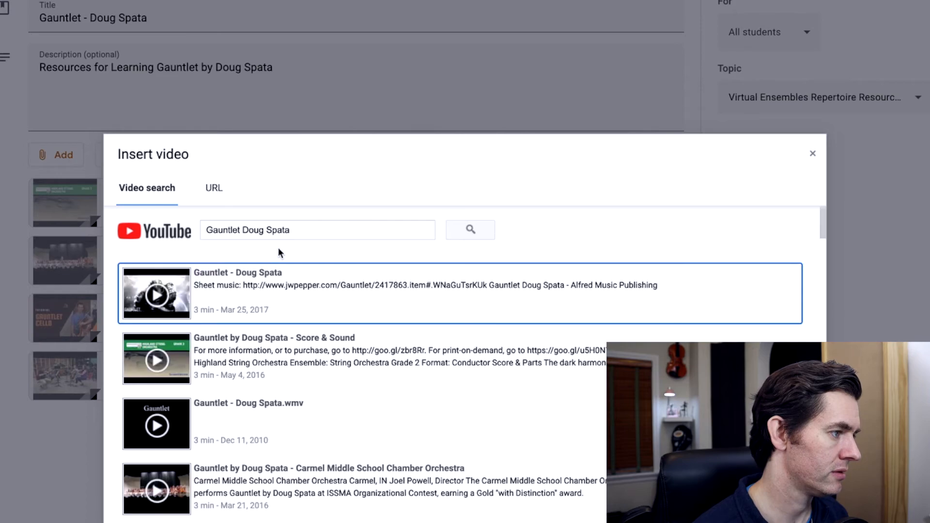
pyautogui.scroll(-2, 296, 354)
pyautogui.scroll(-2, 295, 354)
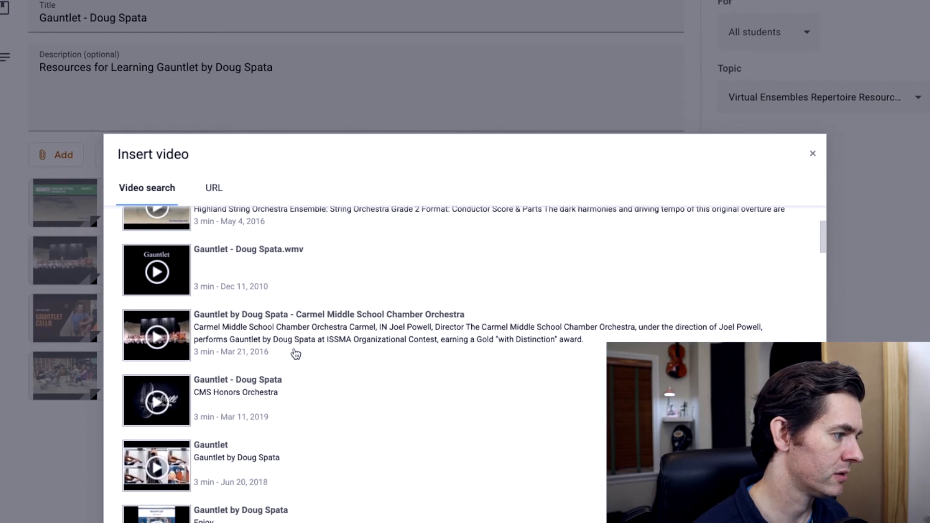
pyautogui.click(245, 442)
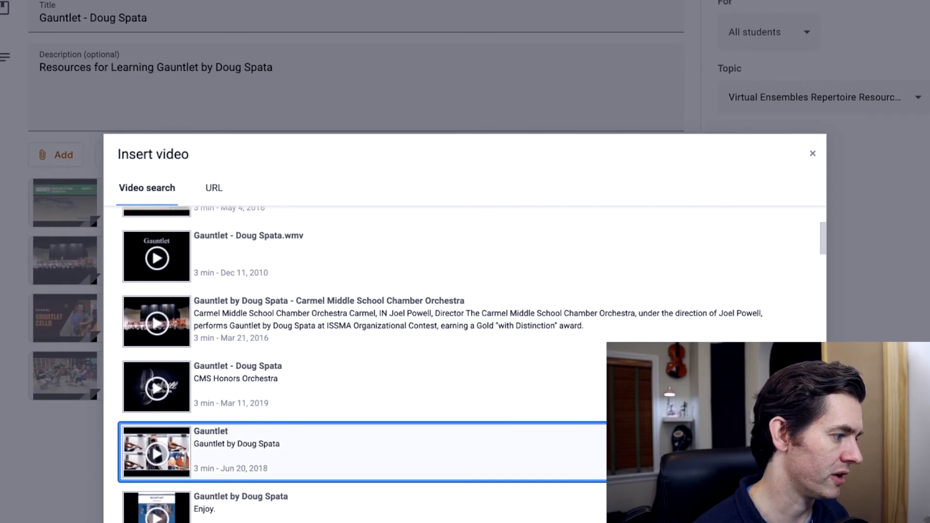
pyautogui.click(141, 522)
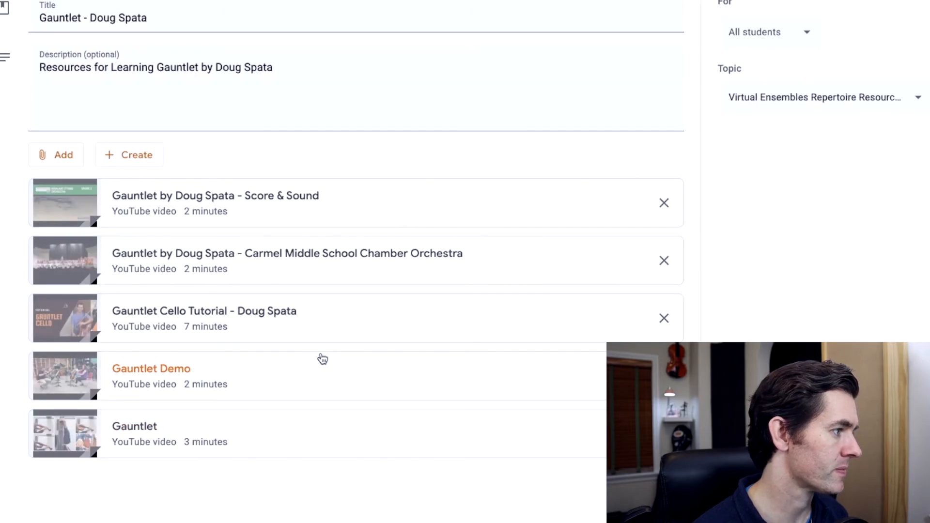
# Search YouTube again for "Gauntlet Doug Spata", attach the "Gauntlet All 5 Parts" video, and save the material
pyautogui.click(45, 157)
pyautogui.click(106, 250)
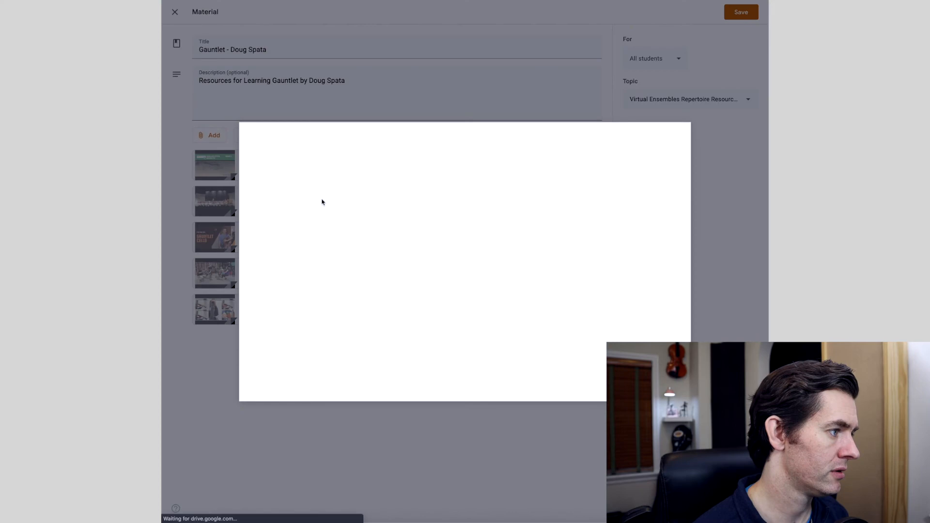
pyautogui.write('Gauntlet Doug Spata')
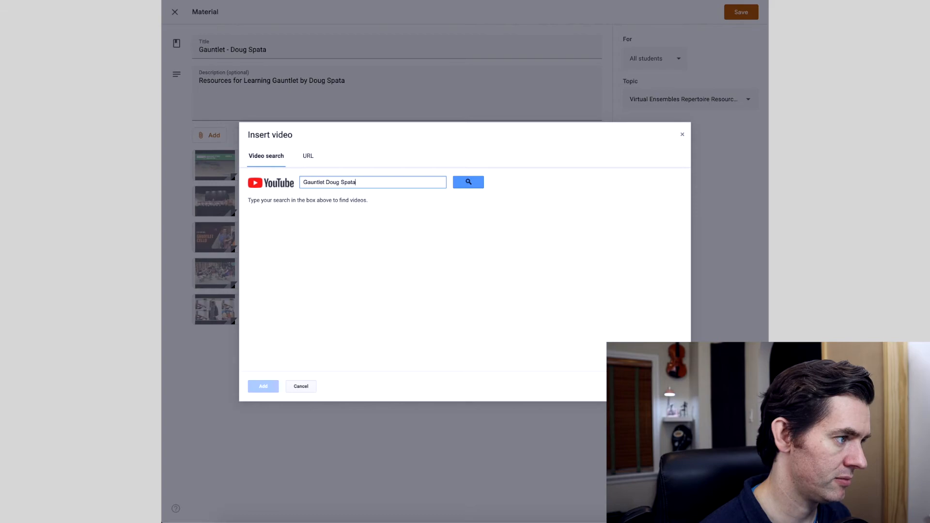
pyautogui.press('Return')
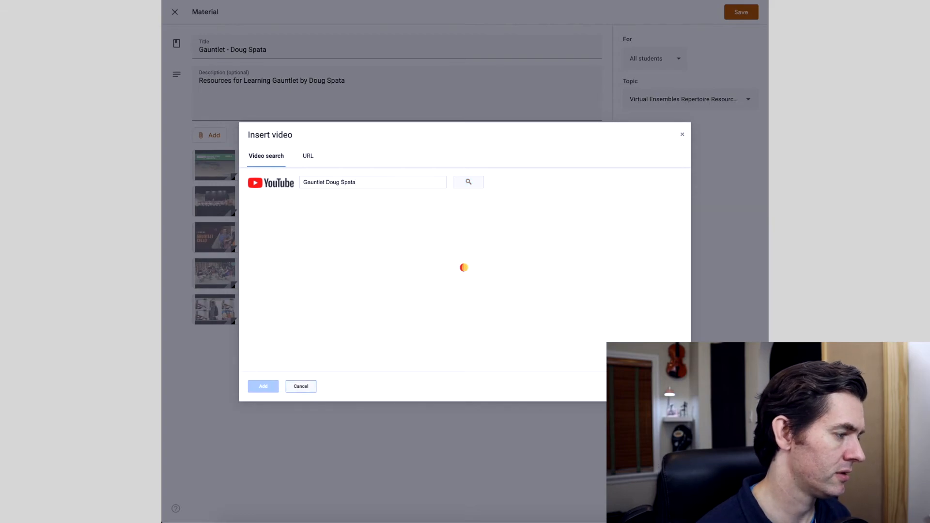
pyautogui.scroll(-10, 347, 304)
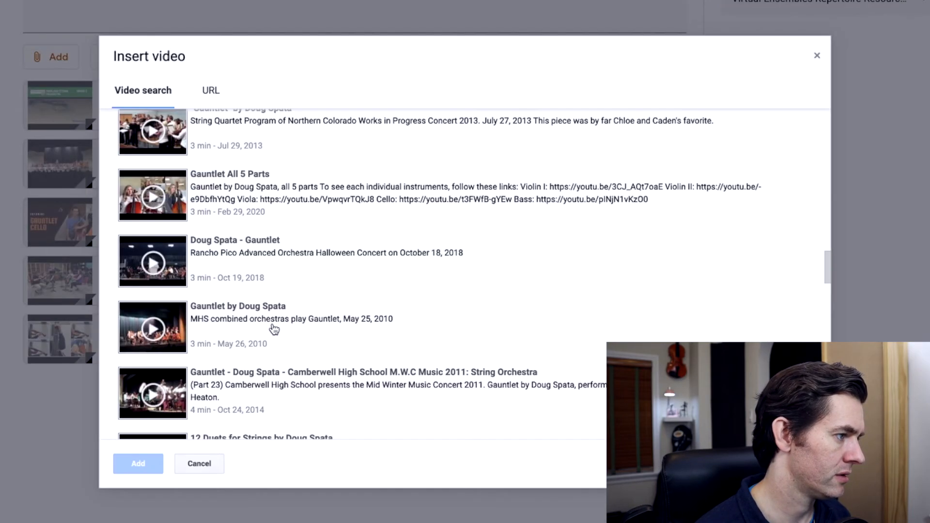
pyautogui.click(233, 191)
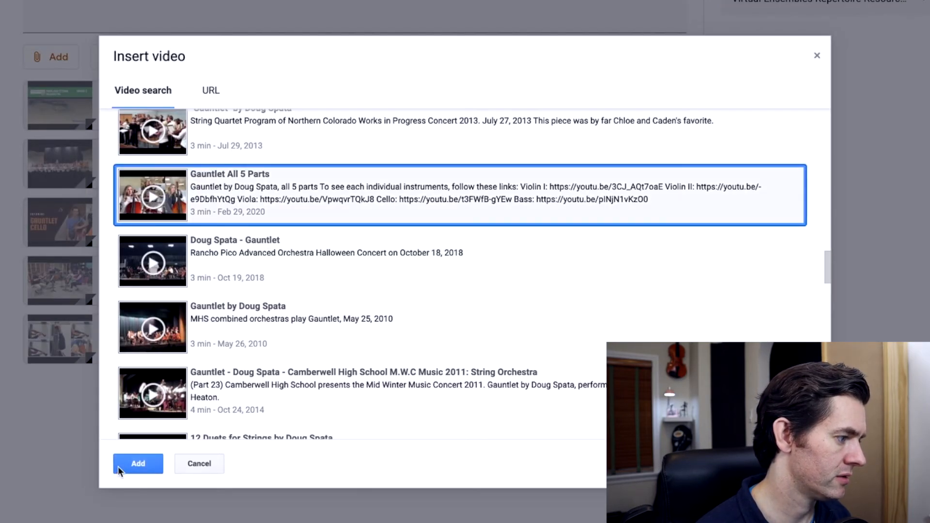
pyautogui.click(142, 462)
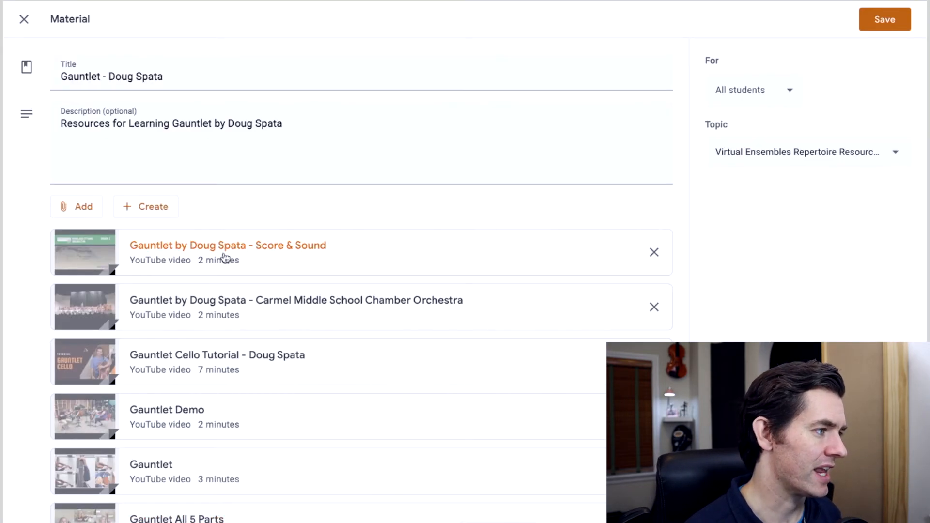
pyautogui.click(891, 21)
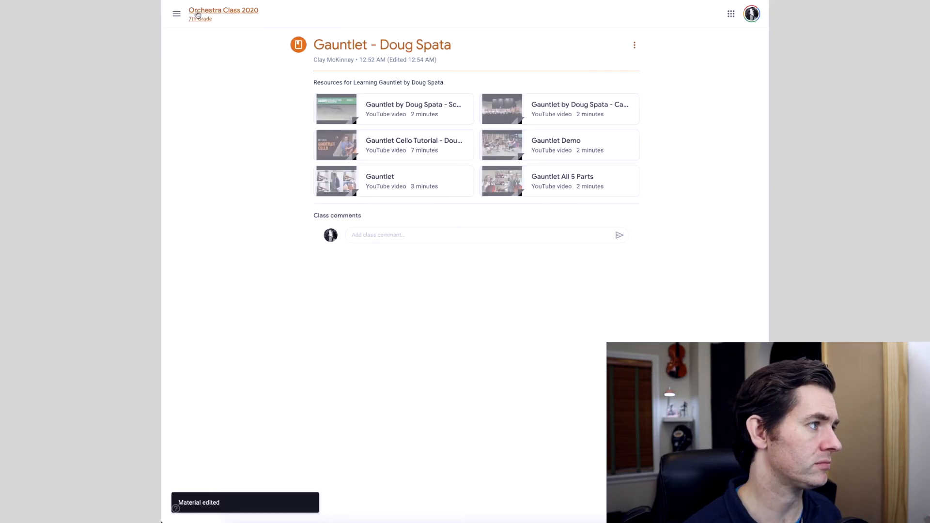
# Return to the classwork of Orchestra Class 2020 and view the Virtual Ensembles Repertoire Resources topic on its own
pyautogui.click(197, 15)
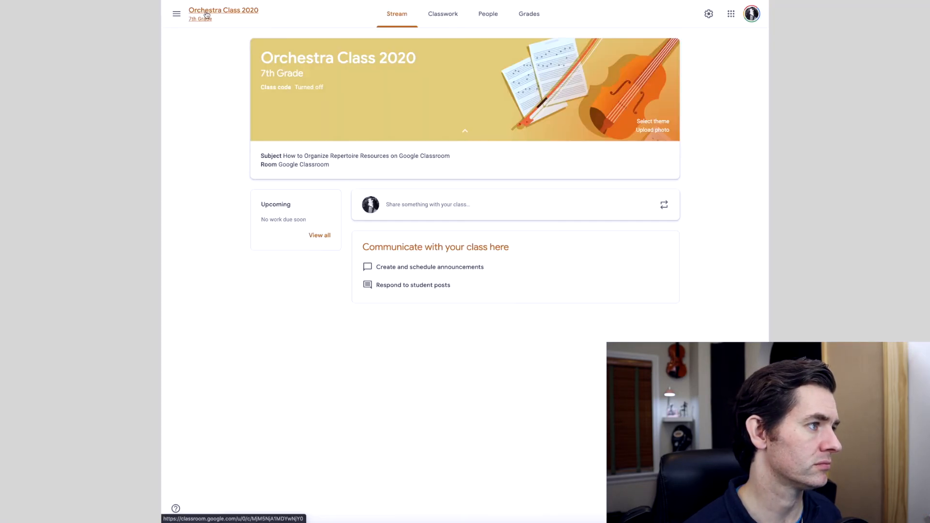
pyautogui.click(441, 12)
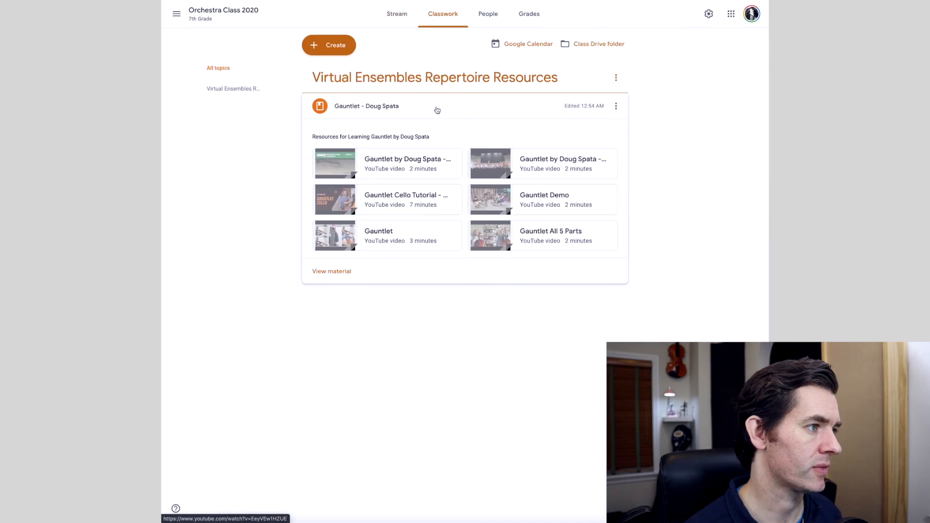
pyautogui.click(436, 79)
pyautogui.moveTo(436, 77); pyautogui.dragTo(434, 61)
pyautogui.click(434, 58)
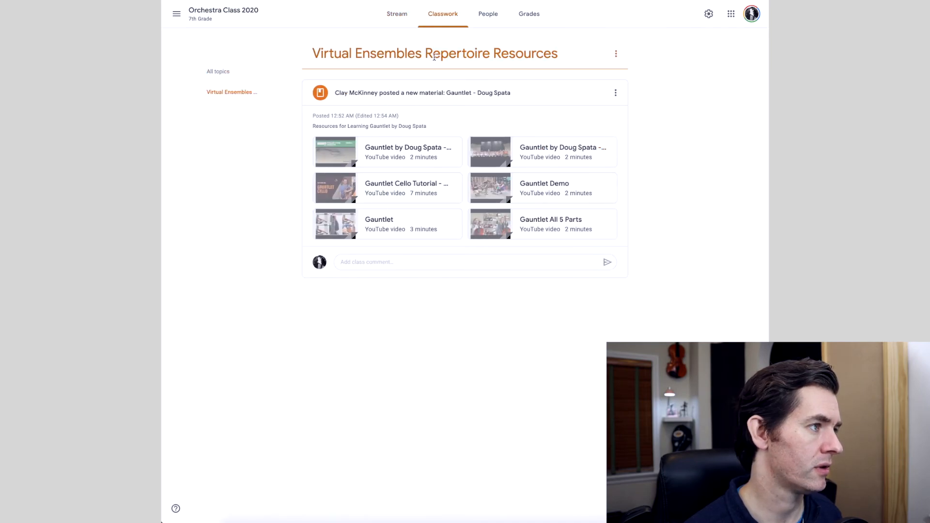